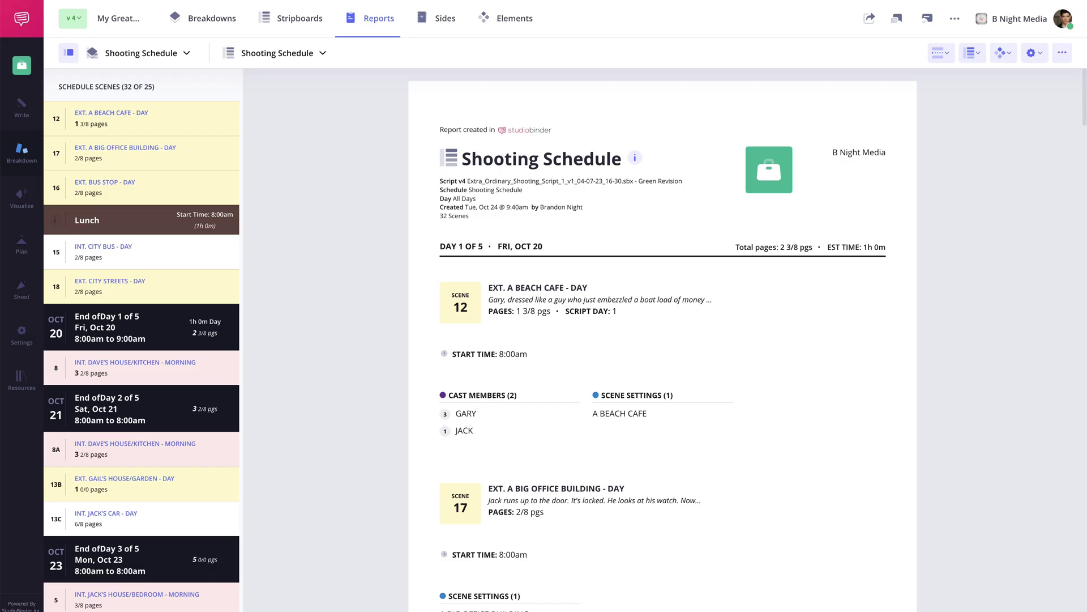
scroll(142, 341, down, 3)
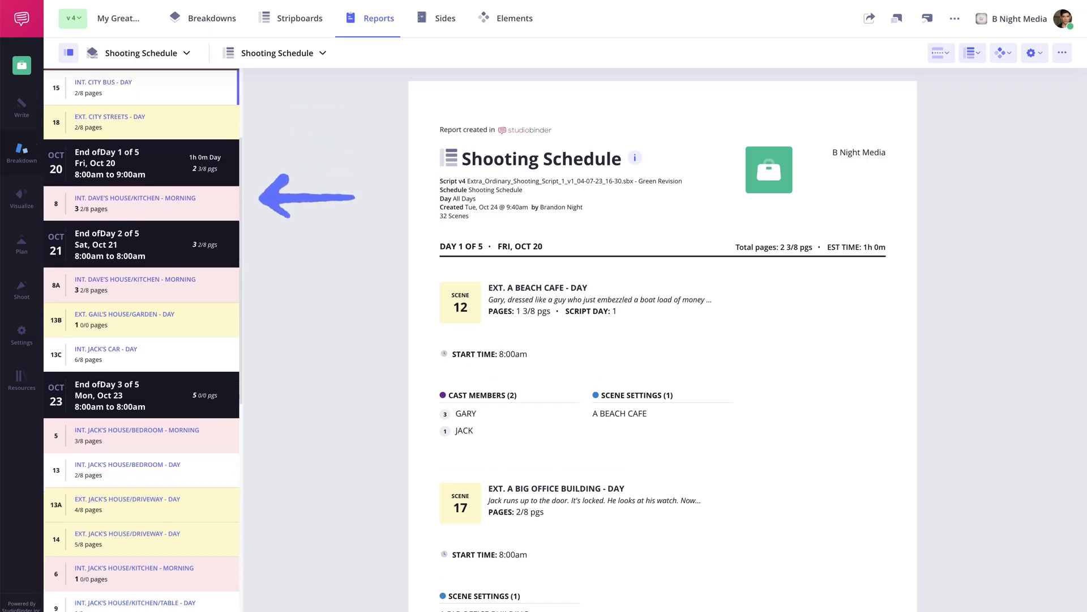
scroll(141, 340, down, 2)
scroll(141, 341, down, 2)
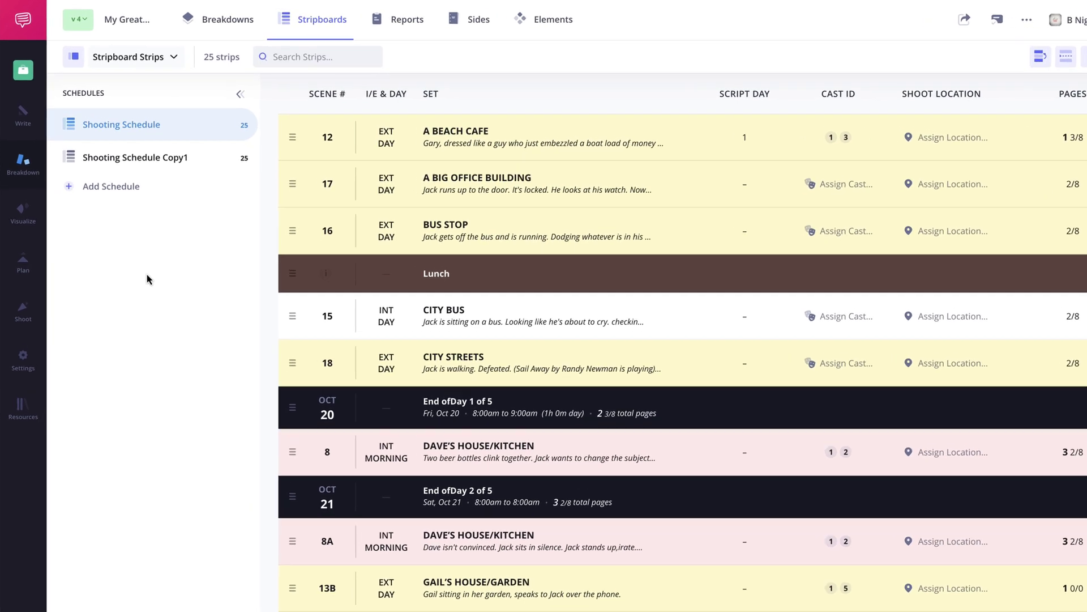
mouse_move(21, 153)
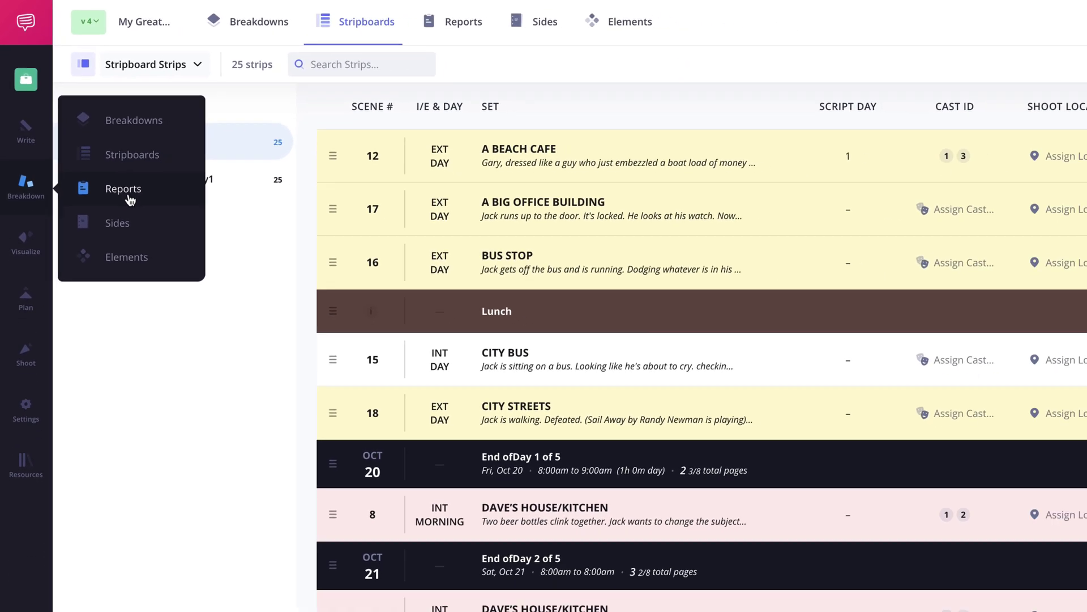
Open Reports from the Breakdown sidebar flyout to show the 25-scene Breakdown Summary
click(128, 199)
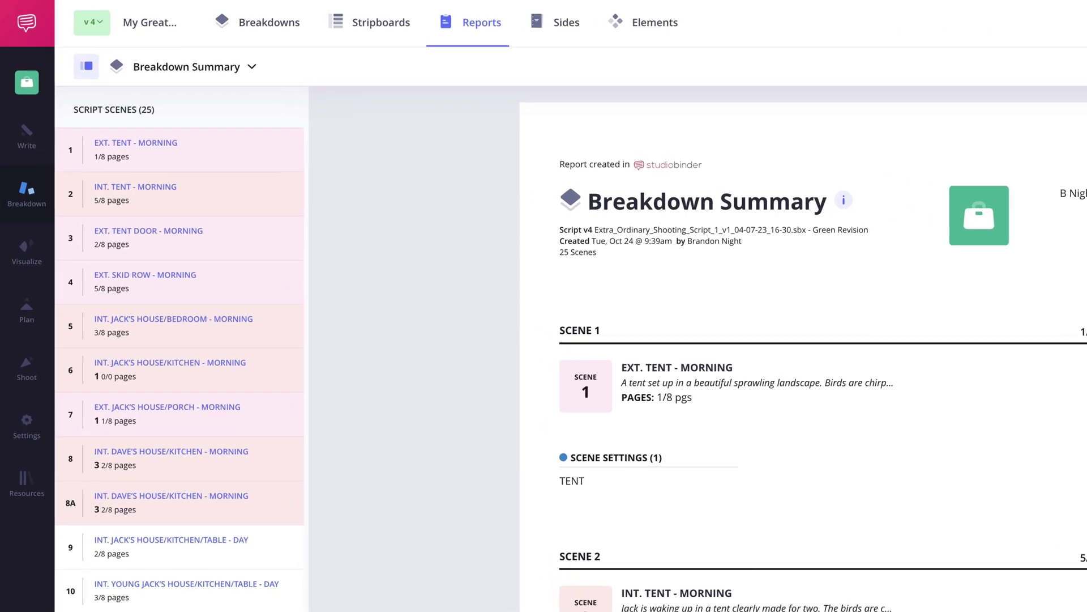
Switch the report type to Shooting Schedule and order sides by Shooting Schedule Copy1
click(266, 88)
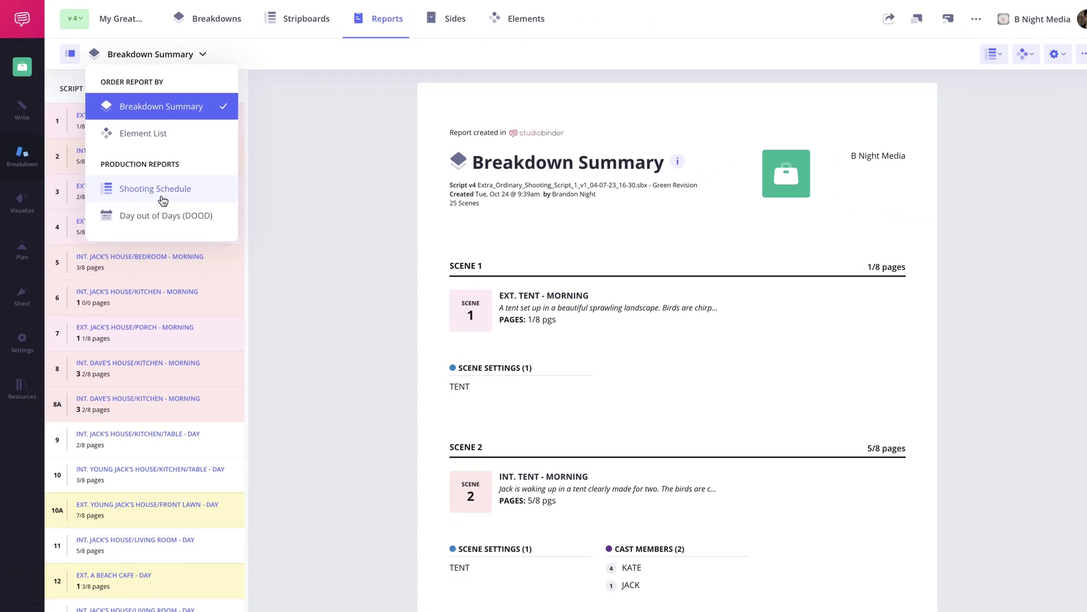
click(196, 198)
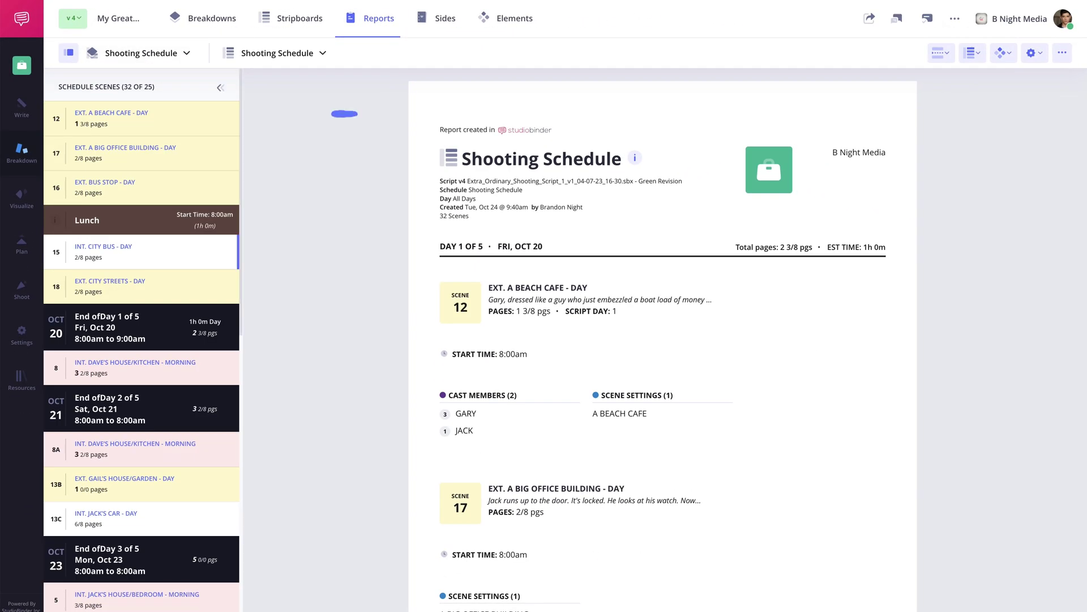
scroll(141, 340, down, 1)
scroll(141, 340, down, 2)
scroll(141, 340, down, 2)
scroll(142, 341, down, 1)
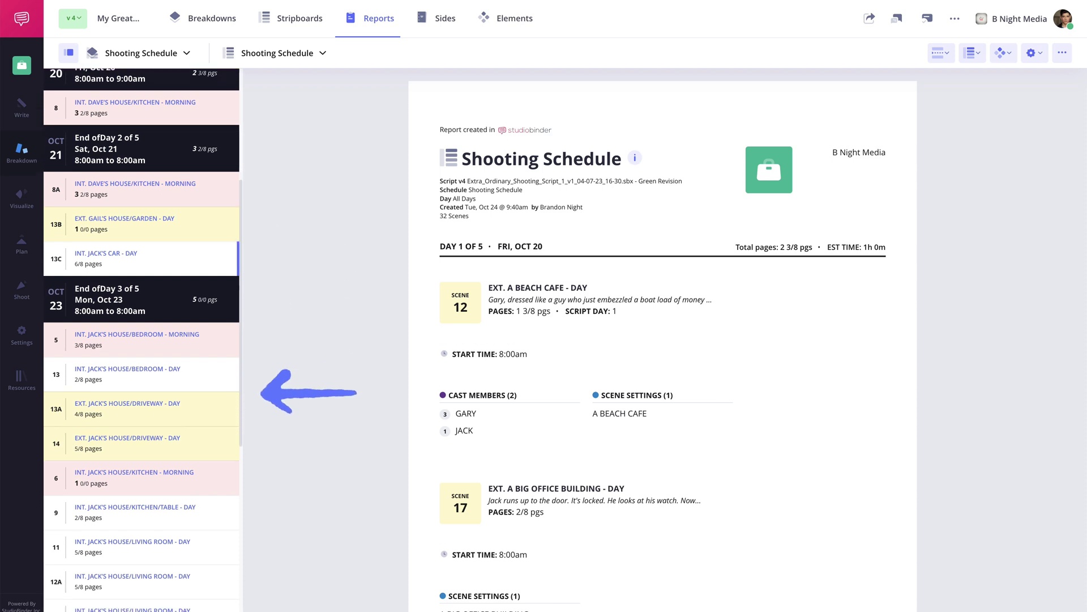
scroll(141, 339, down, 1)
scroll(141, 340, down, 1)
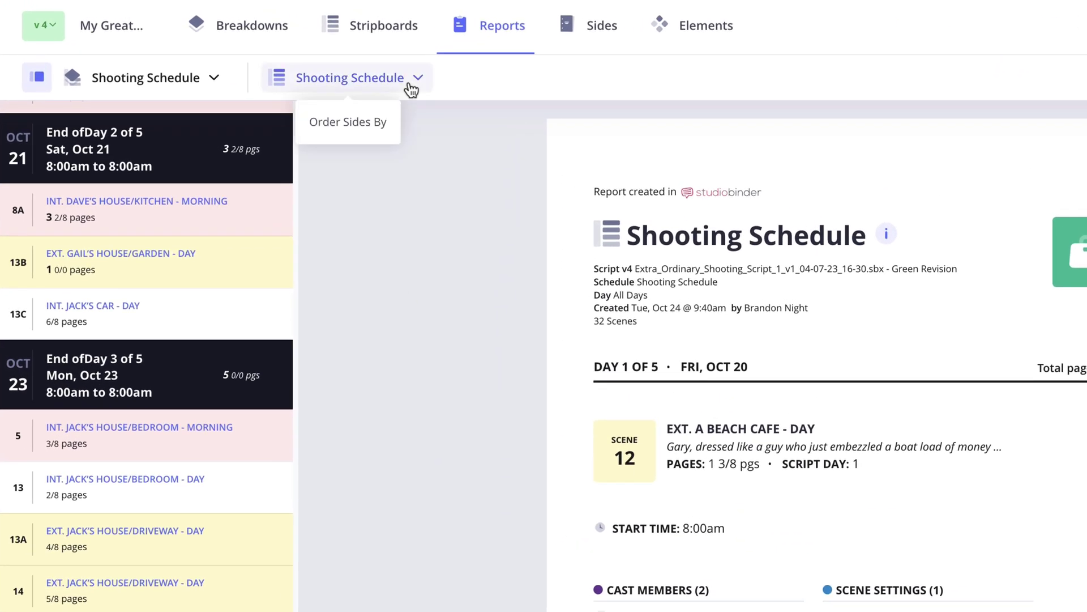
click(409, 83)
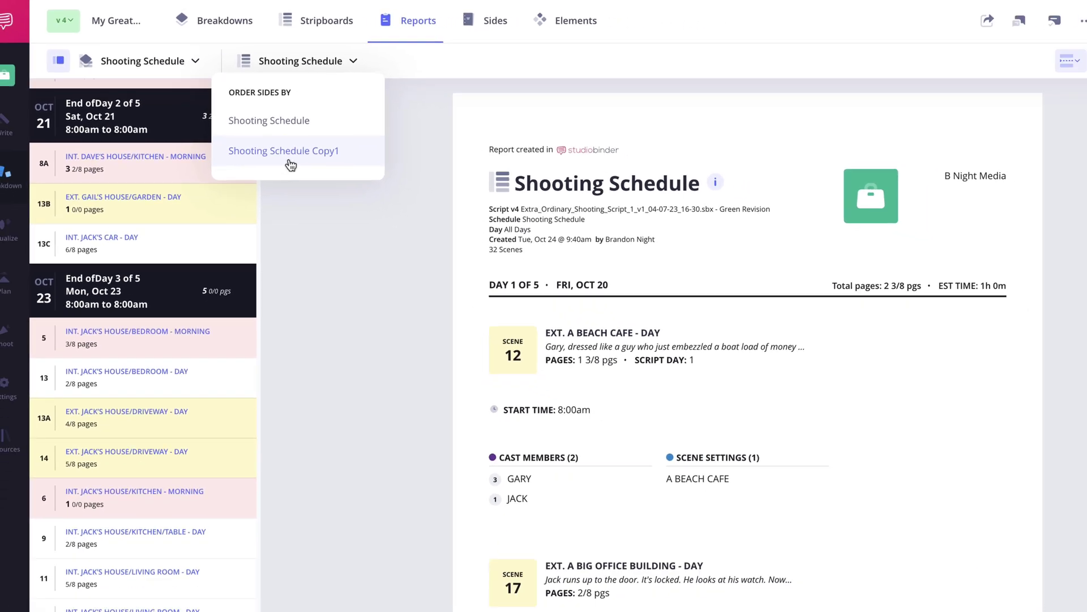
click(336, 206)
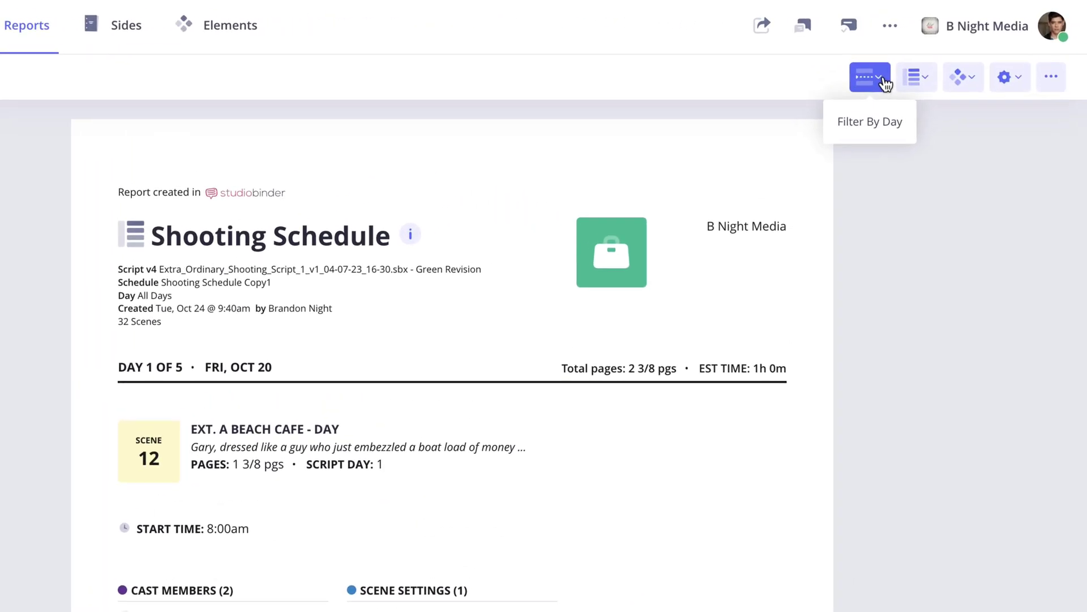
click(885, 83)
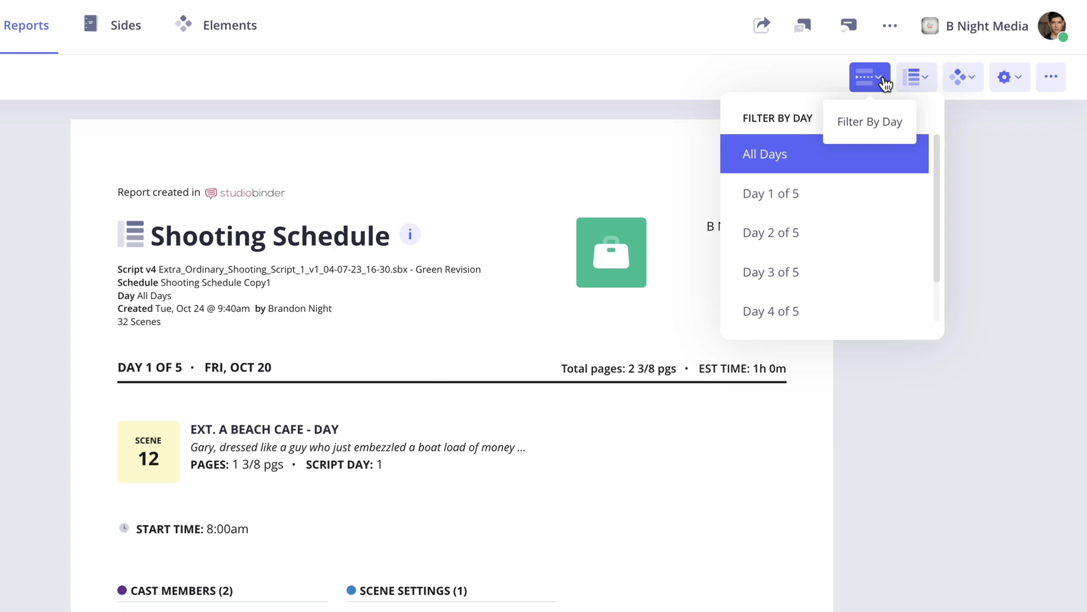
click(938, 81)
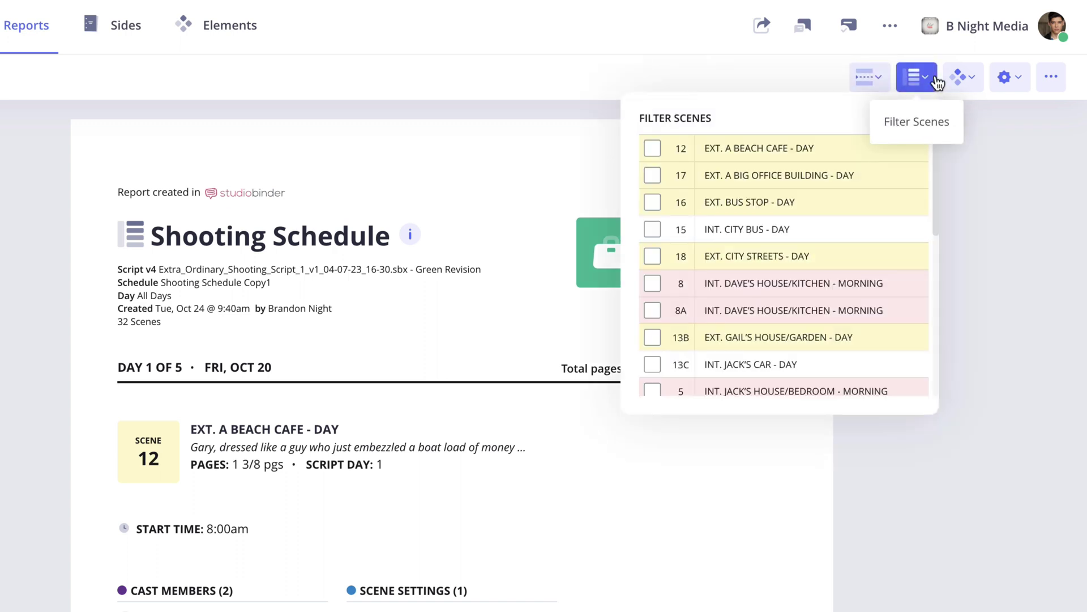
click(973, 81)
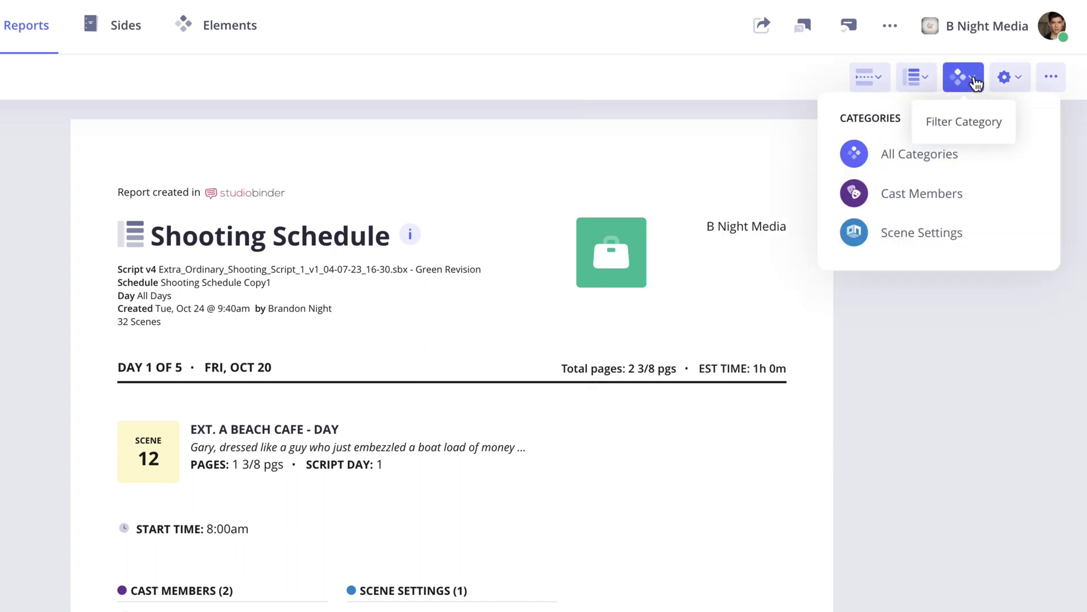
click(1021, 82)
click(982, 117)
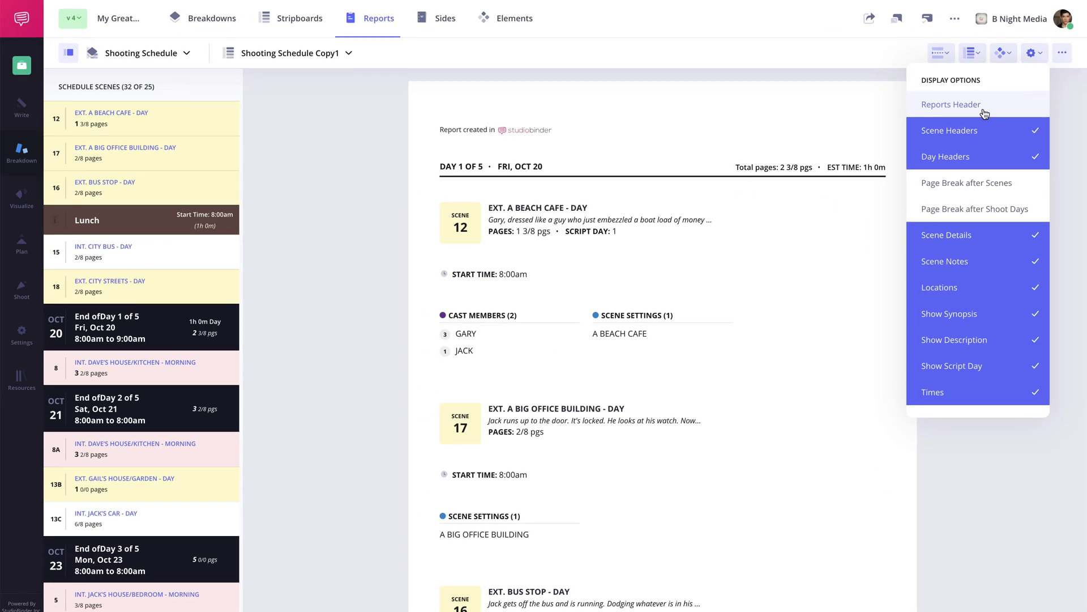
click(984, 114)
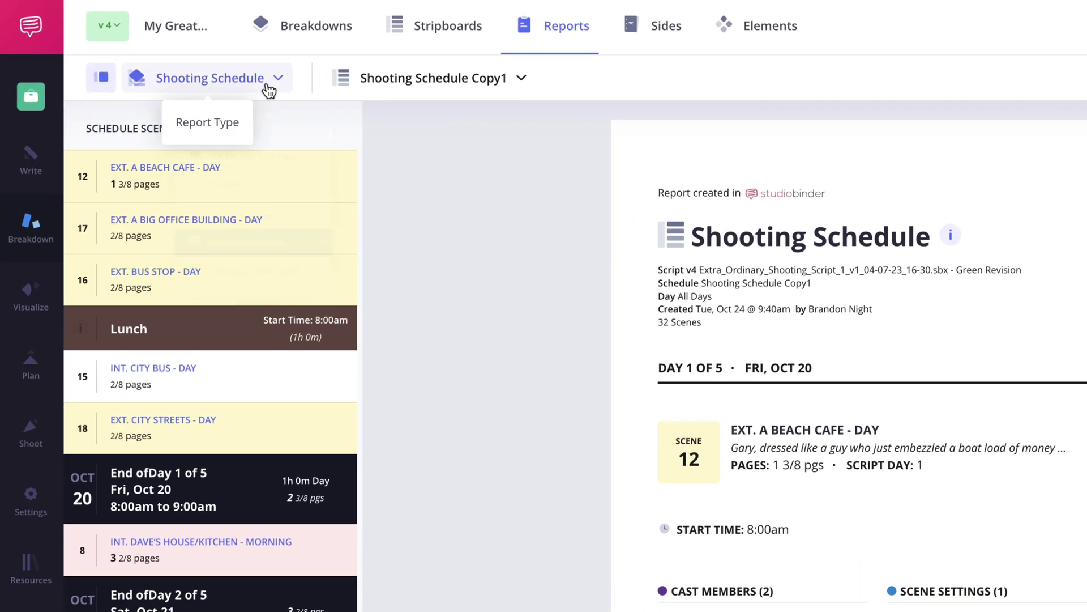
click(269, 91)
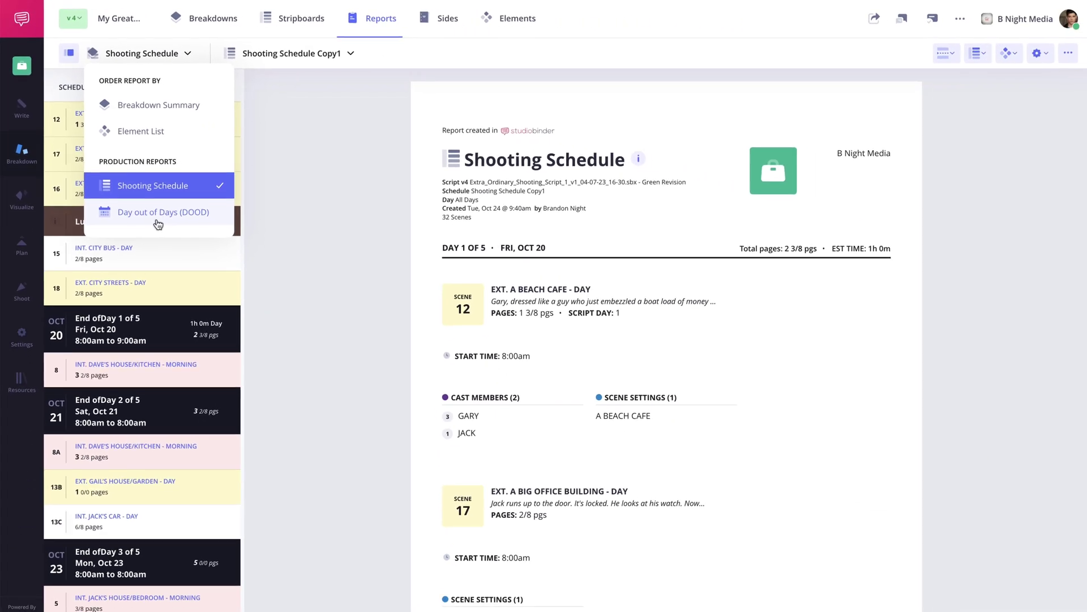
click(158, 223)
Check the Day out of Days report's Order Sides By schedule and its Display Options
click(345, 55)
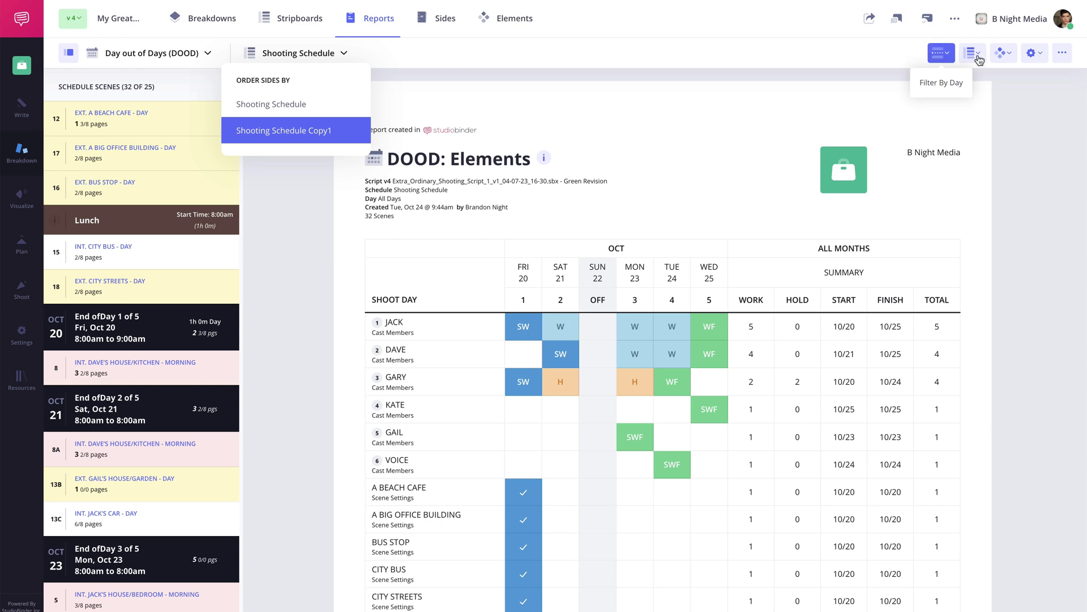
click(1042, 56)
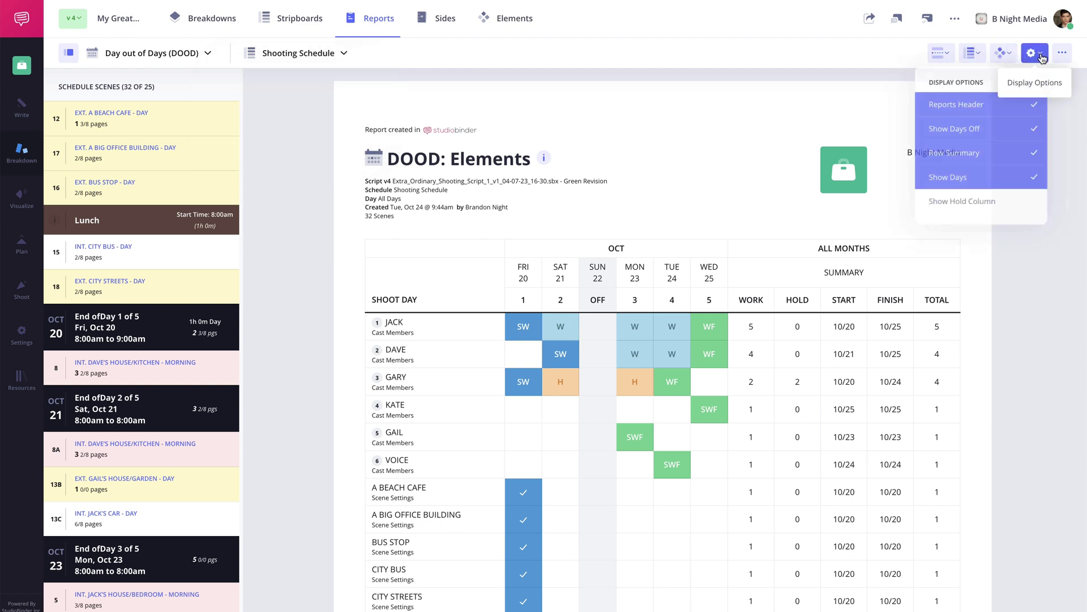
click(1064, 108)
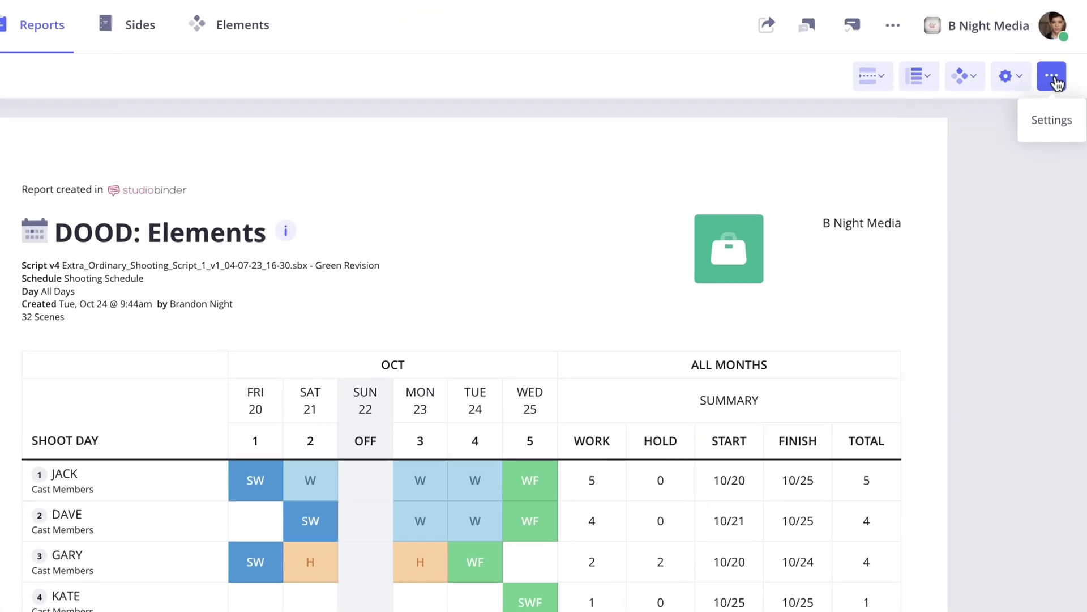
Print the Day out of Days report with the Save as PDF destination to Downloads
click(1055, 82)
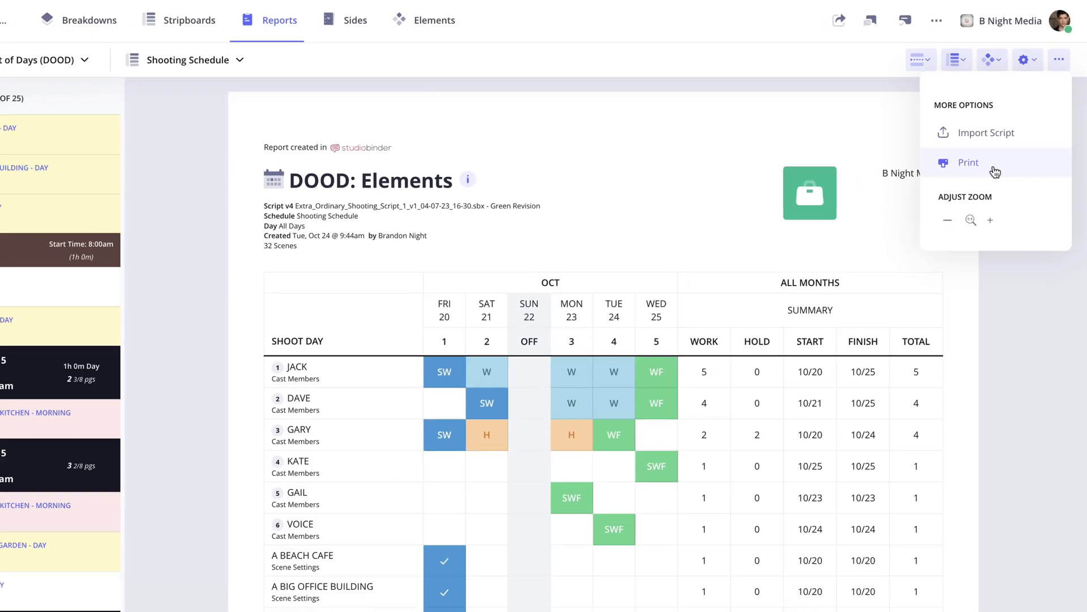
click(976, 210)
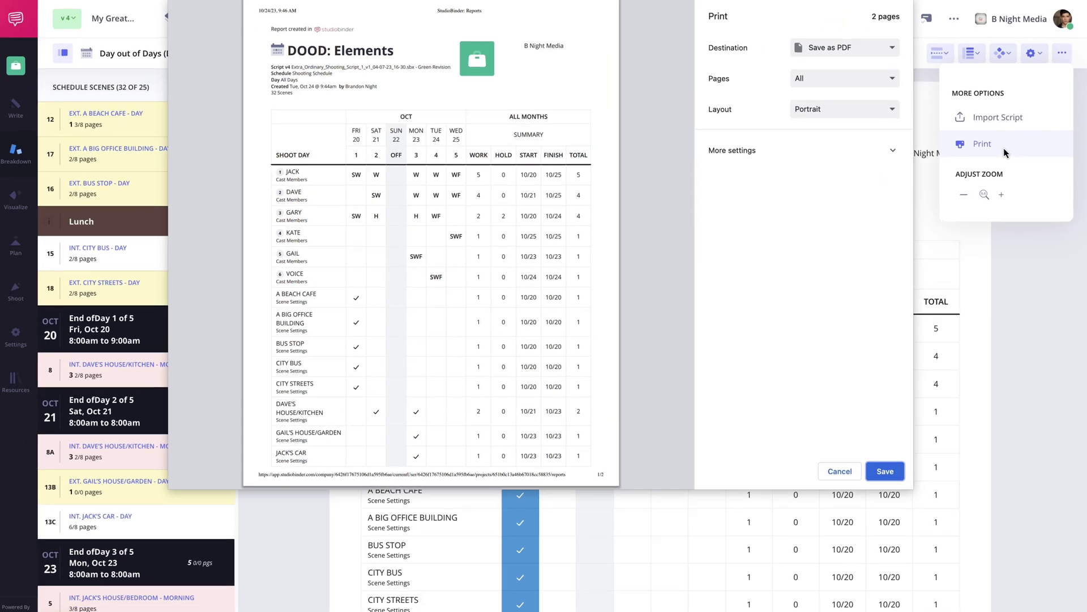
click(889, 54)
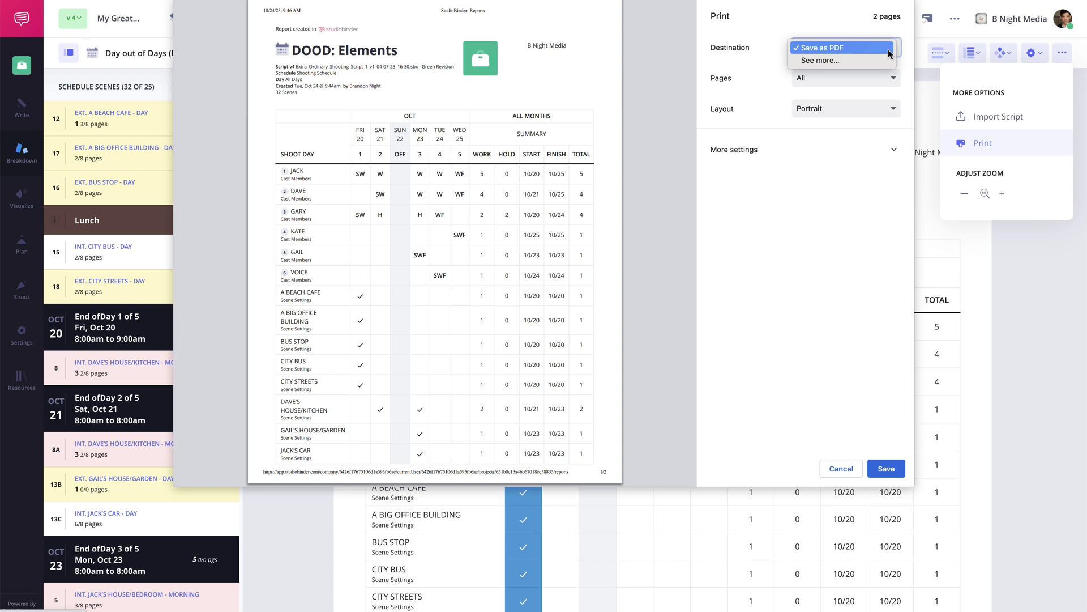
click(852, 48)
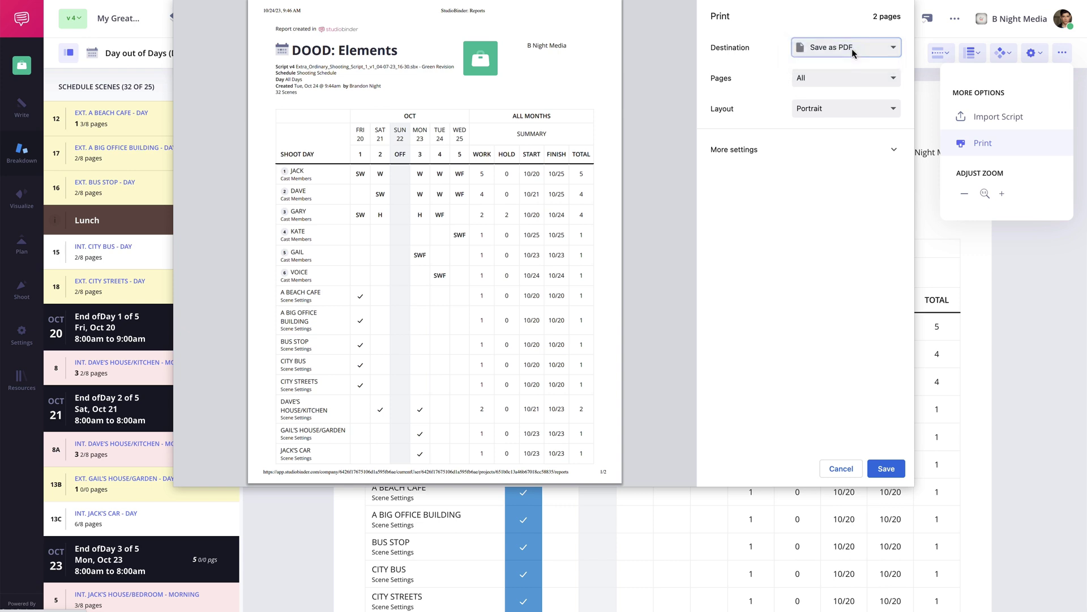
click(886, 470)
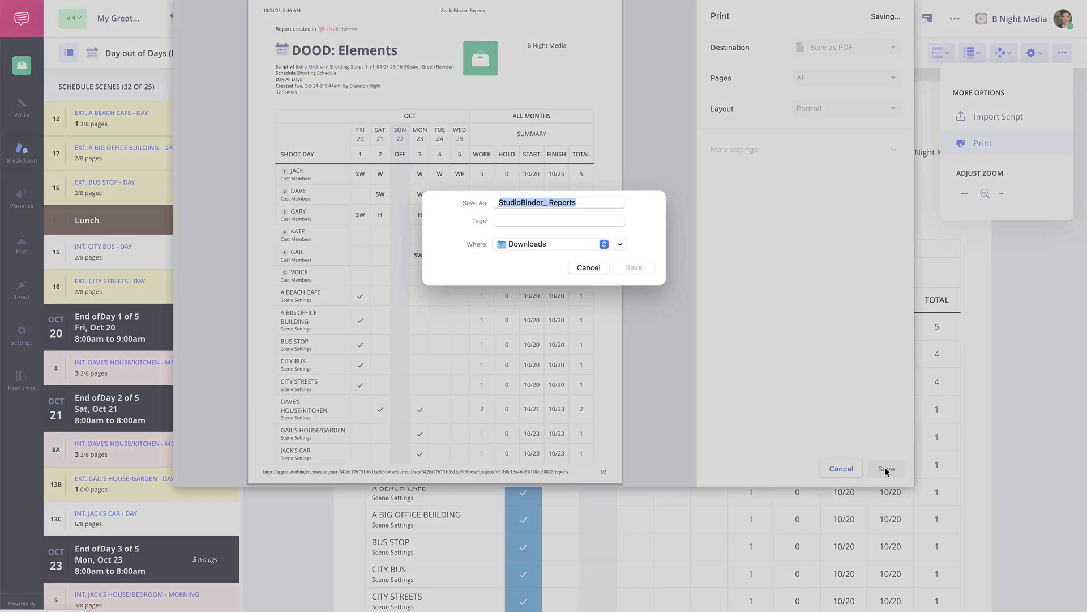
click(629, 272)
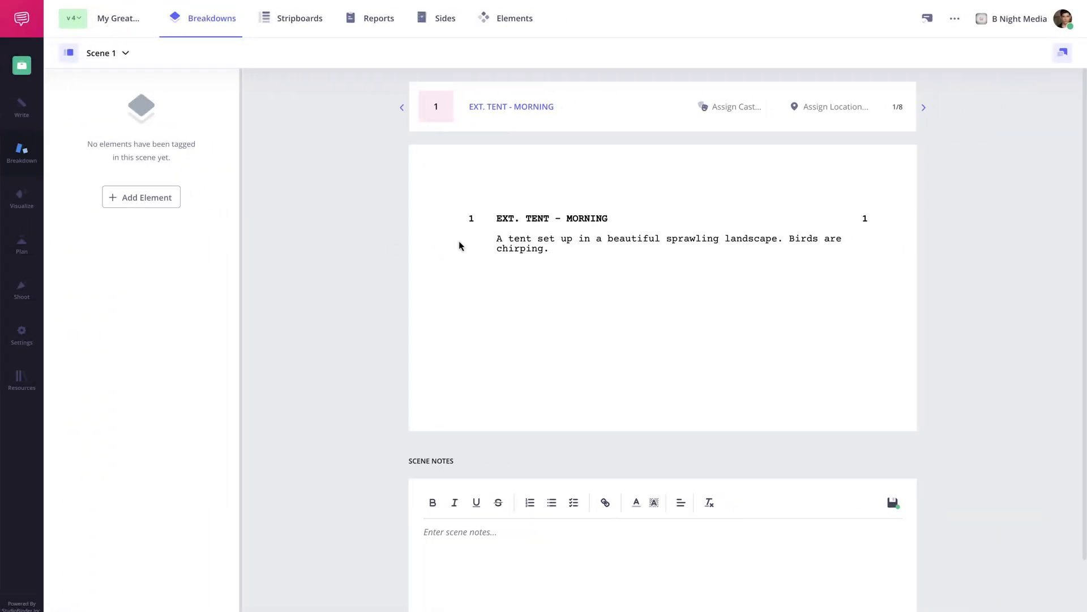
Tag the word 'tent' in Scene 1 as the Props element Tent, quantity 1
double_click(516, 238)
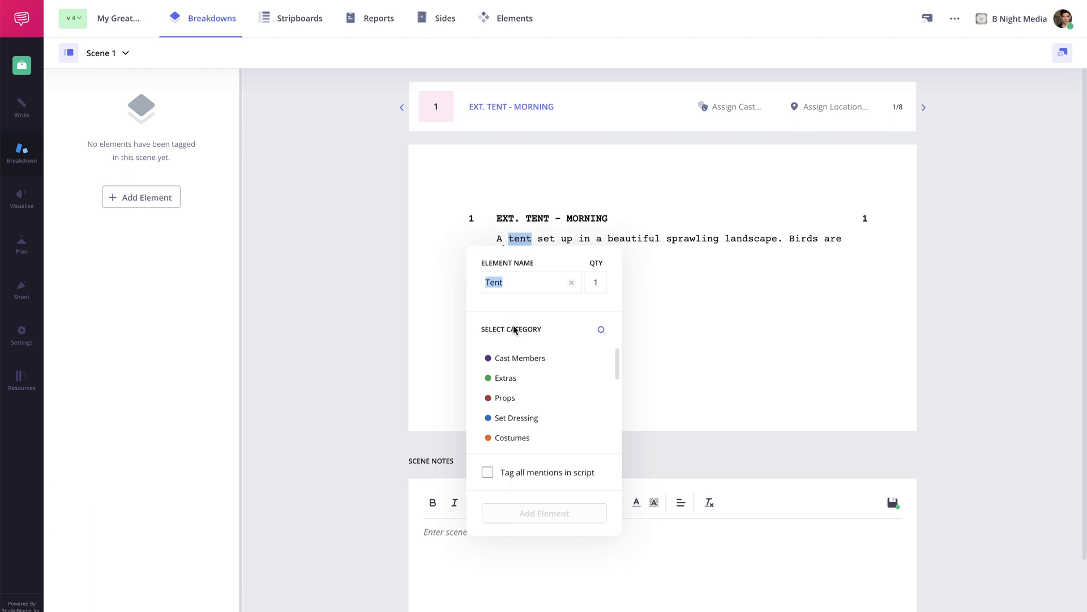
click(526, 404)
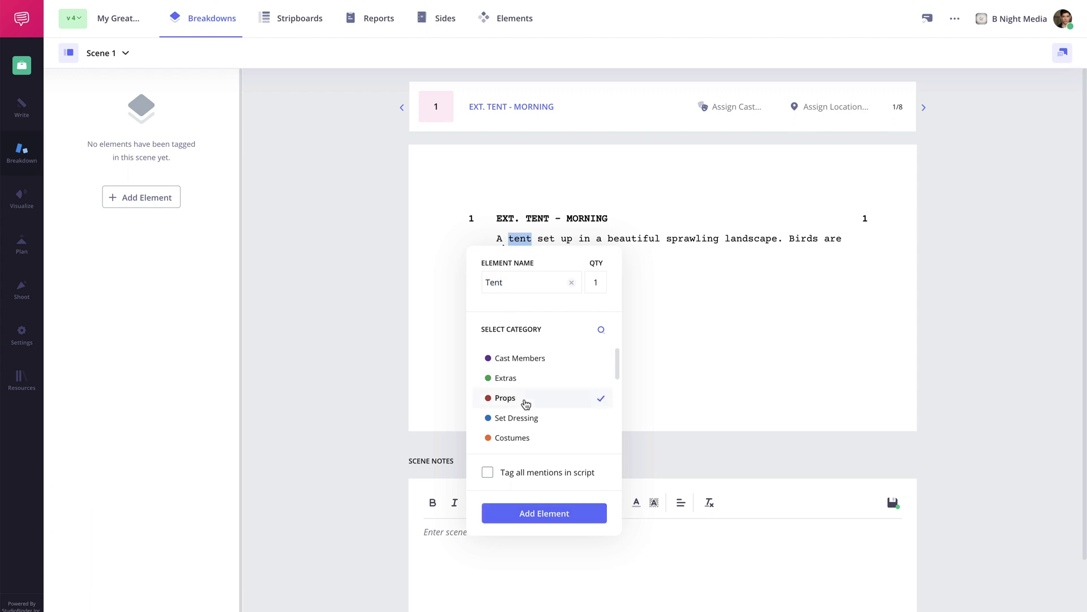